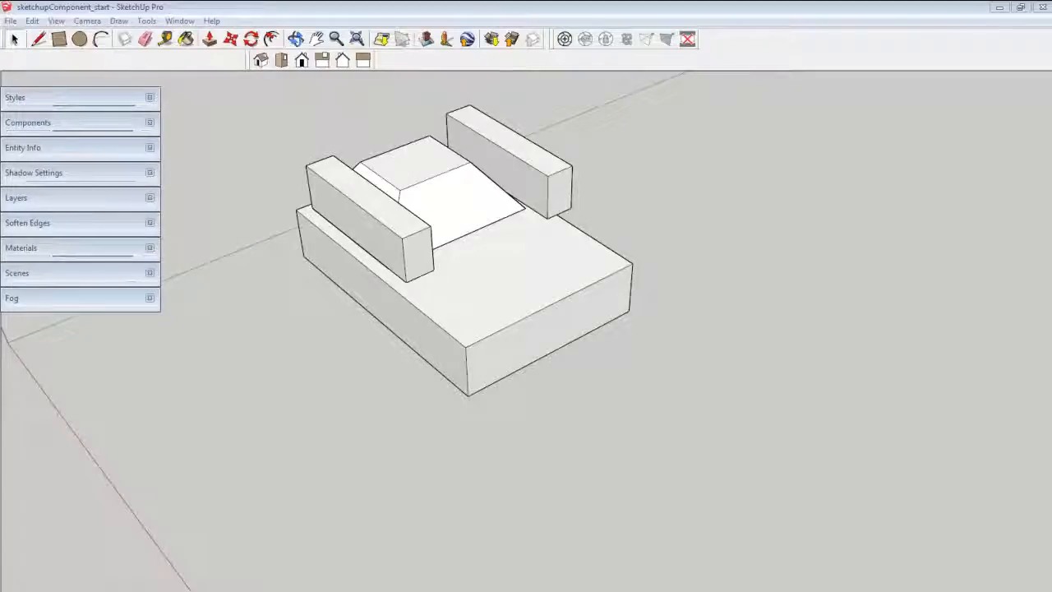
Copy one arm block from inside the turret component and paste the copy on the ground beside the vehicle.
{"action": "left_click", "coordinate": [456, 234]}
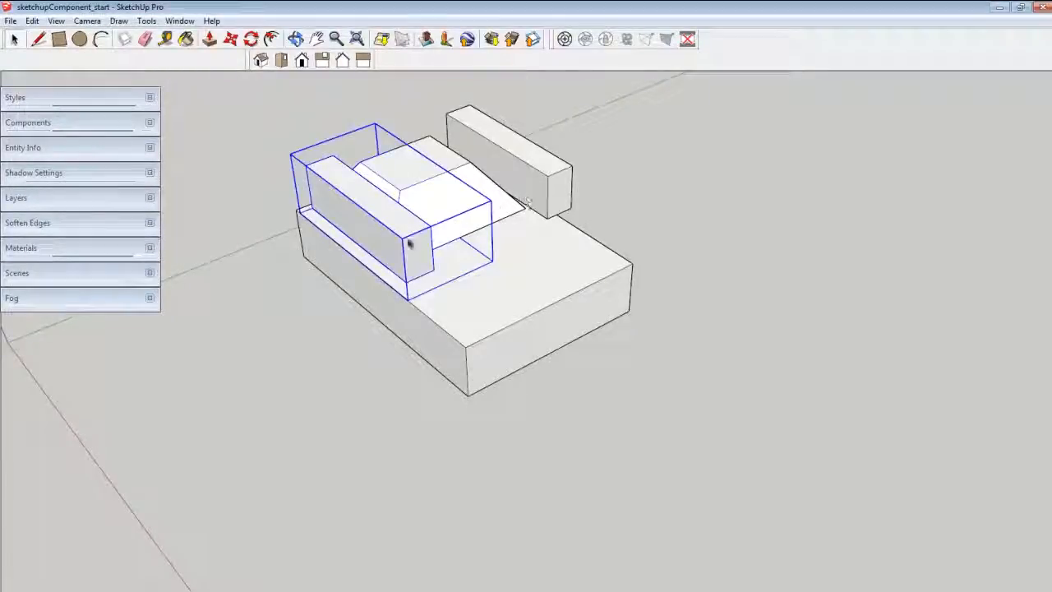
{"action": "double_click", "coordinate": [408, 256]}
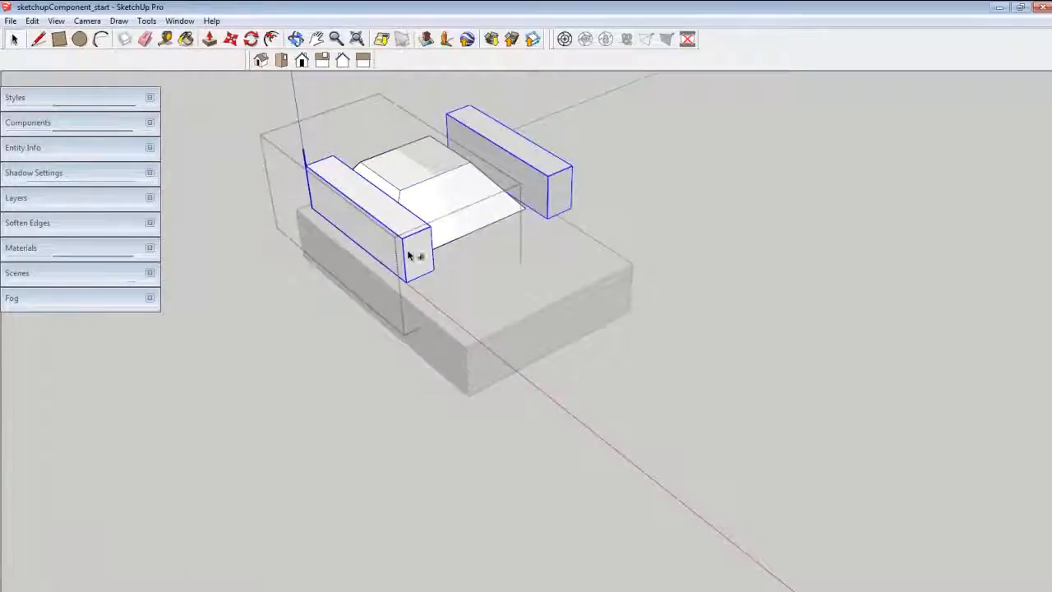
{"action": "left_click", "coordinate": [743, 332]}
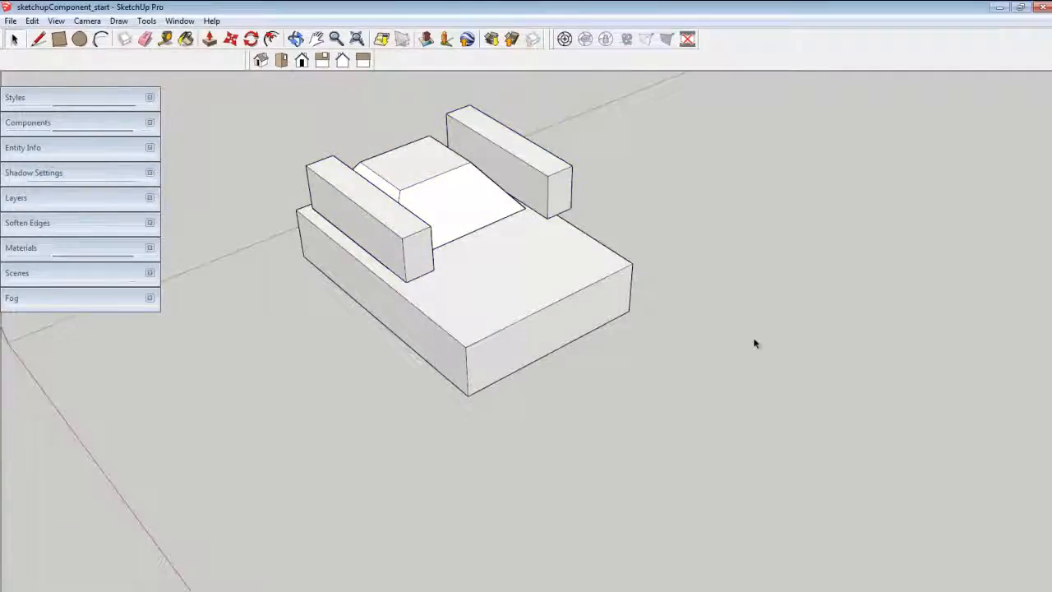
{"action": "key", "text": "ctrl+v"}
{"action": "left_click", "coordinate": [722, 328]}
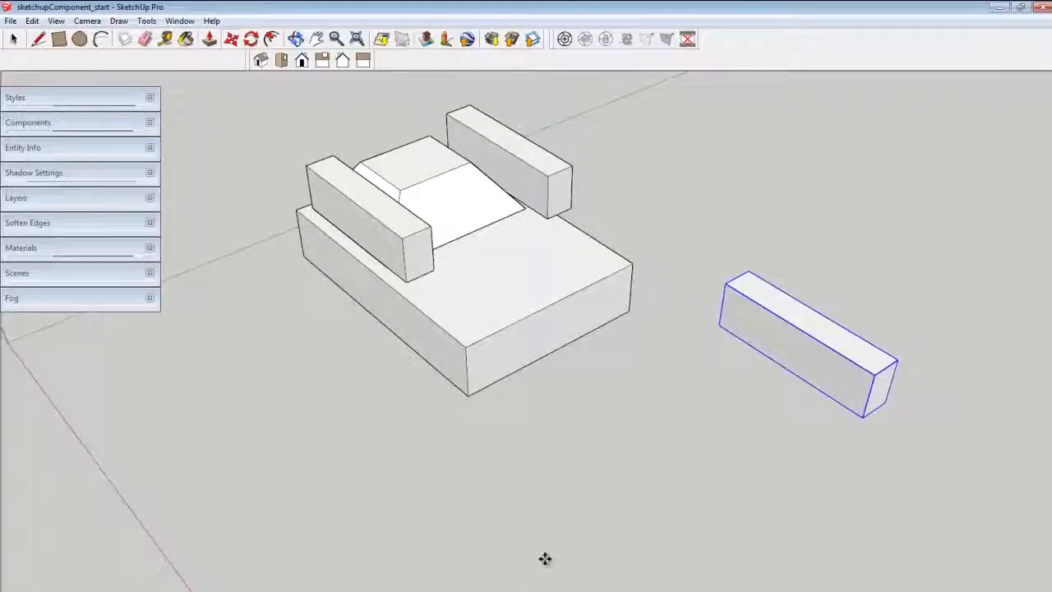
{"action": "left_click", "coordinate": [543, 568]}
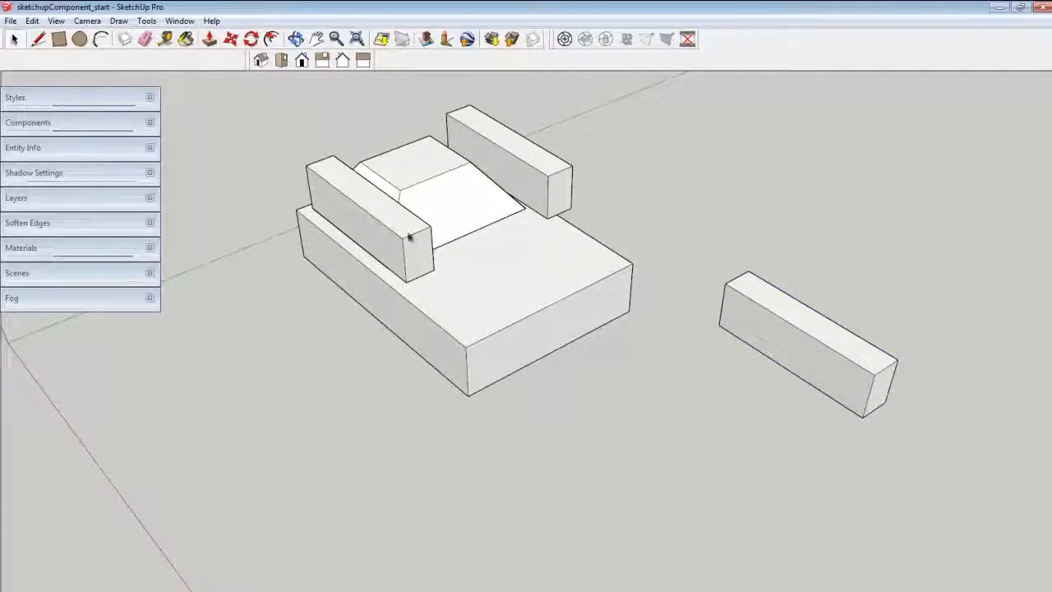
Select both arm blocks on the turret and rotate them so their front ends tilt upward.
{"action": "left_click", "coordinate": [408, 247]}
{"action": "left_click", "coordinate": [499, 200], "text": "shift"}
{"action": "middle_click_drag", "start_coordinate": [493, 204], "coordinate": [472, 249]}
{"action": "left_click", "coordinate": [251, 39]}
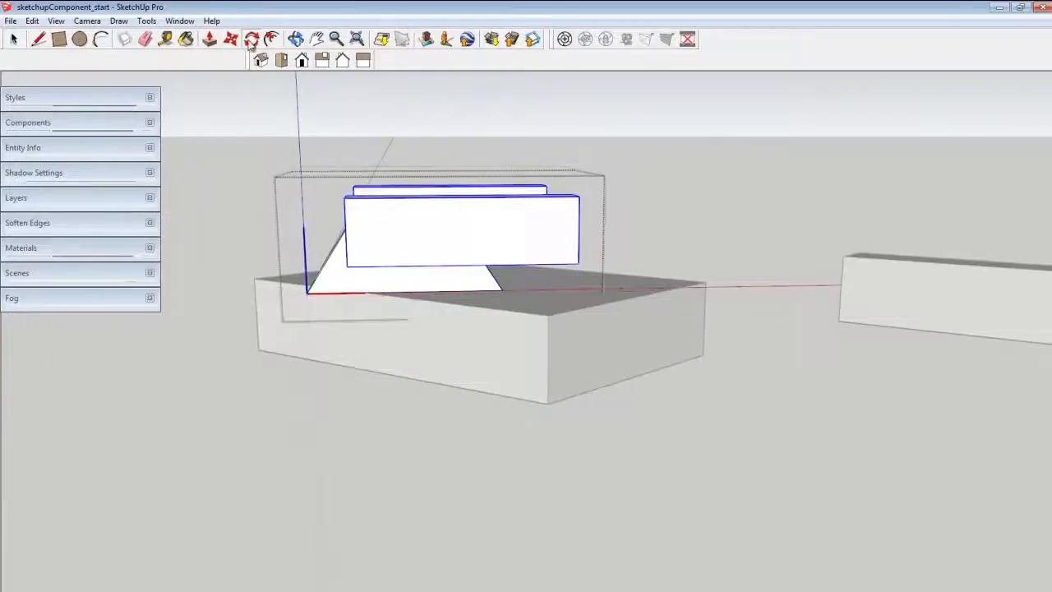
{"action": "left_click", "coordinate": [394, 237]}
{"action": "left_click", "coordinate": [564, 233]}
{"action": "left_click", "coordinate": [618, 131]}
Extend the detached gun's barrel by moving its circular end face outward, and recess the muzzle's inner circle with Push/Pull.
{"action": "middle_click_drag", "start_coordinate": [712, 253], "coordinate": [632, 512]}
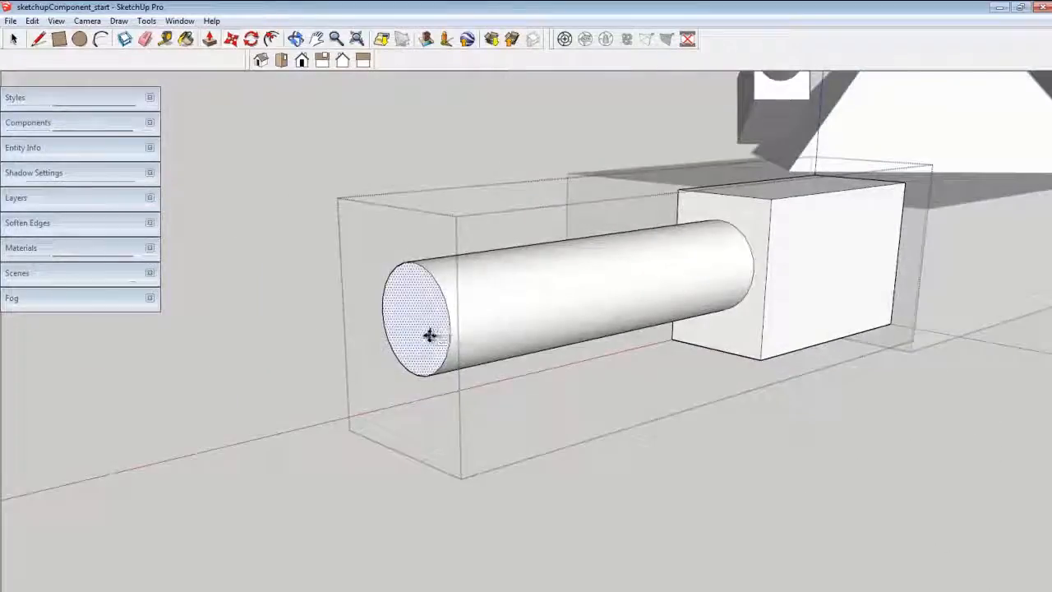
{"action": "left_click_drag", "start_coordinate": [411, 345], "coordinate": [265, 379]}
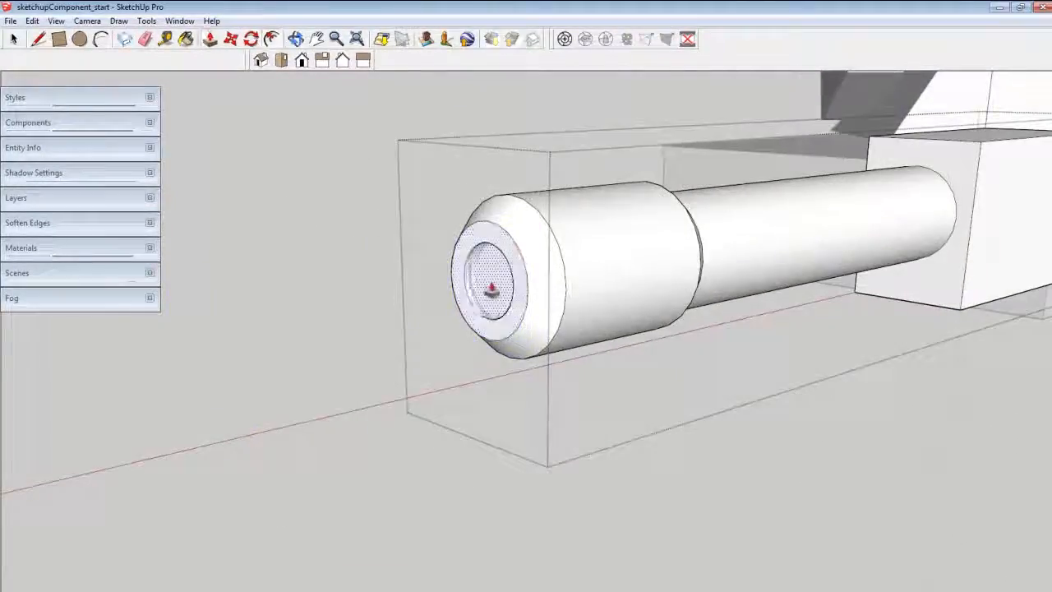
{"action": "left_click_drag", "start_coordinate": [488, 289], "coordinate": [484, 305]}
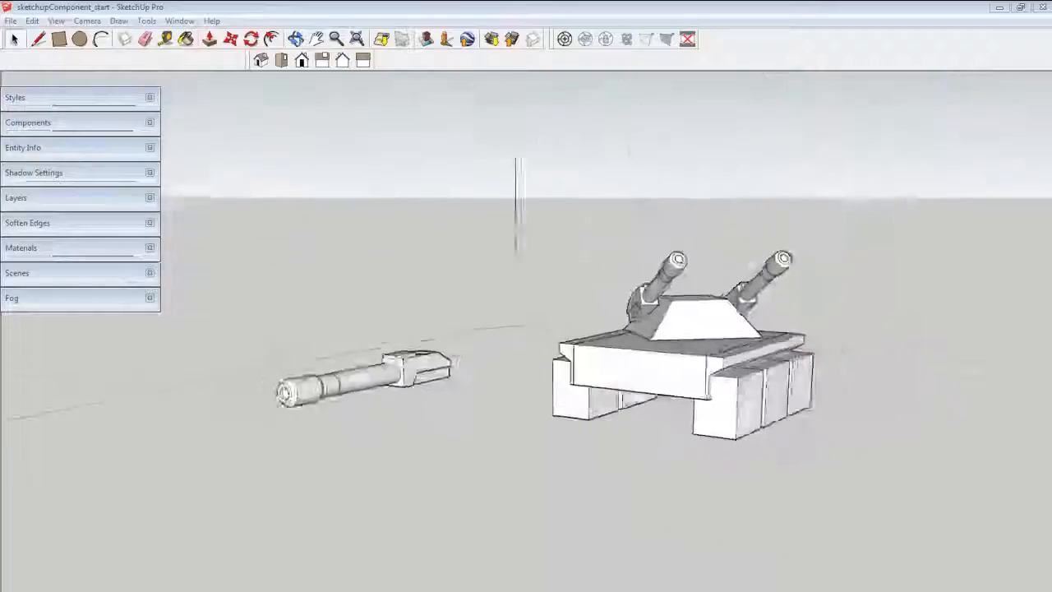
Open the front wheel block inside the vehicle's side component and draw a circle centred on its outer face.
{"action": "left_click", "coordinate": [700, 419]}
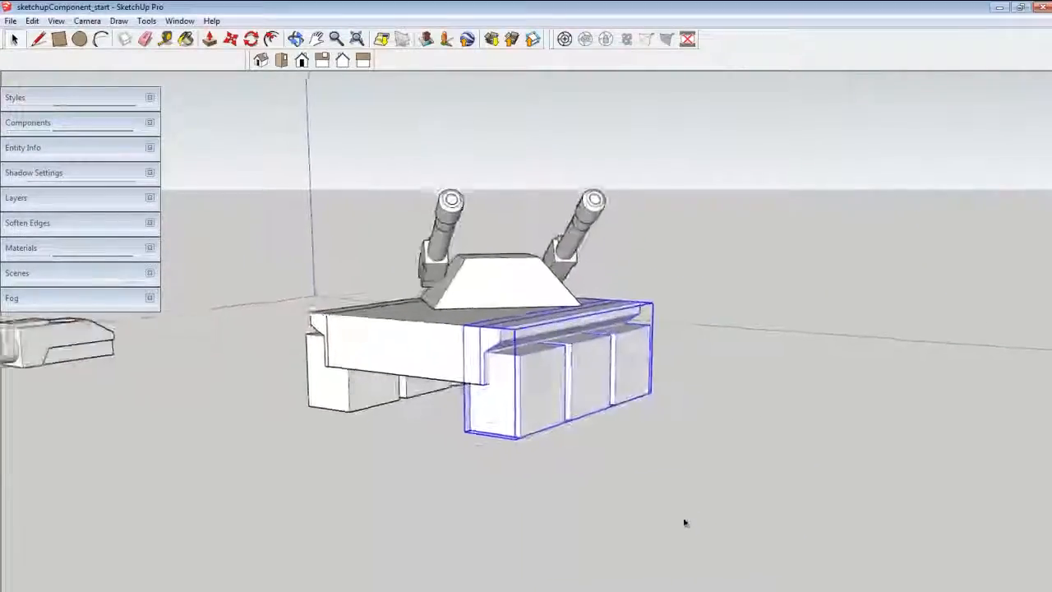
{"action": "double_click", "coordinate": [498, 434]}
{"action": "left_click", "coordinate": [500, 438]}
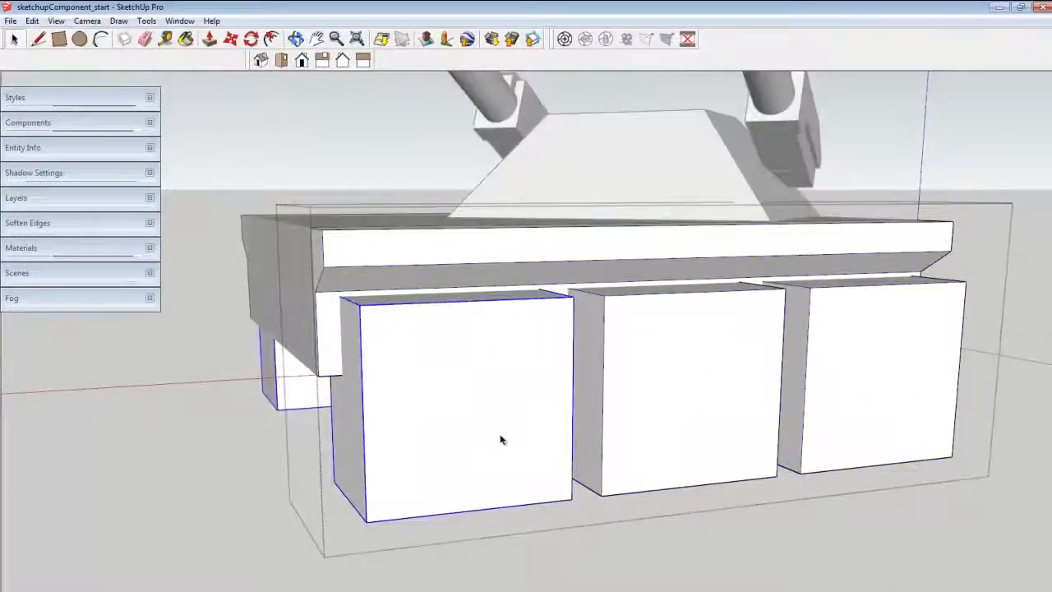
{"action": "double_click", "coordinate": [499, 449]}
{"action": "left_click", "coordinate": [79, 39]}
{"action": "left_click", "coordinate": [462, 401]}
{"action": "left_click", "coordinate": [561, 396]}
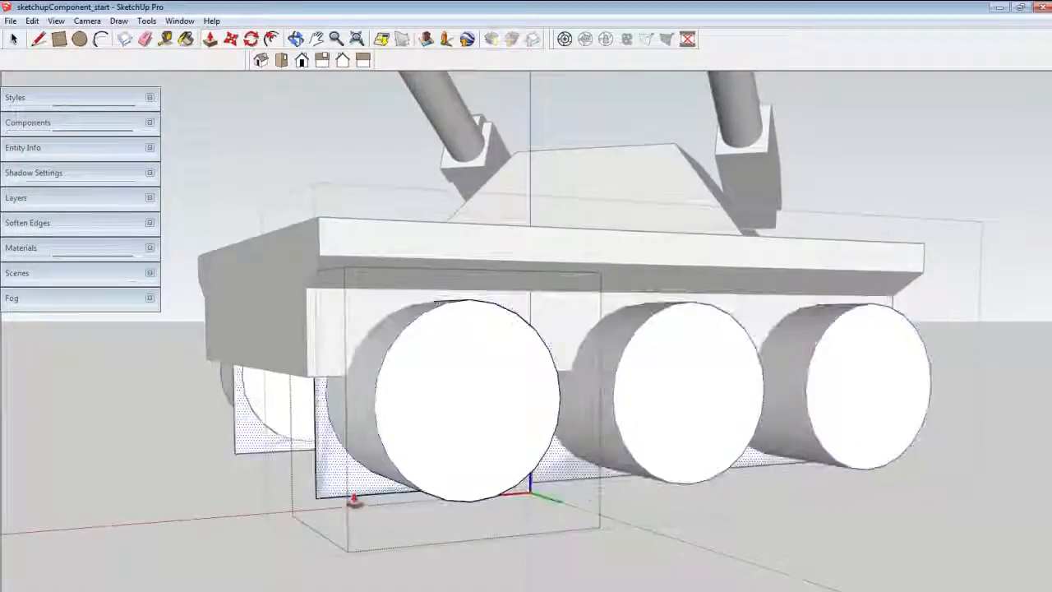
Offset the wheel's outer circular face slightly inward and move the inset face outward to bevel the rim.
{"action": "middle_click_drag", "start_coordinate": [543, 493], "coordinate": [521, 487]}
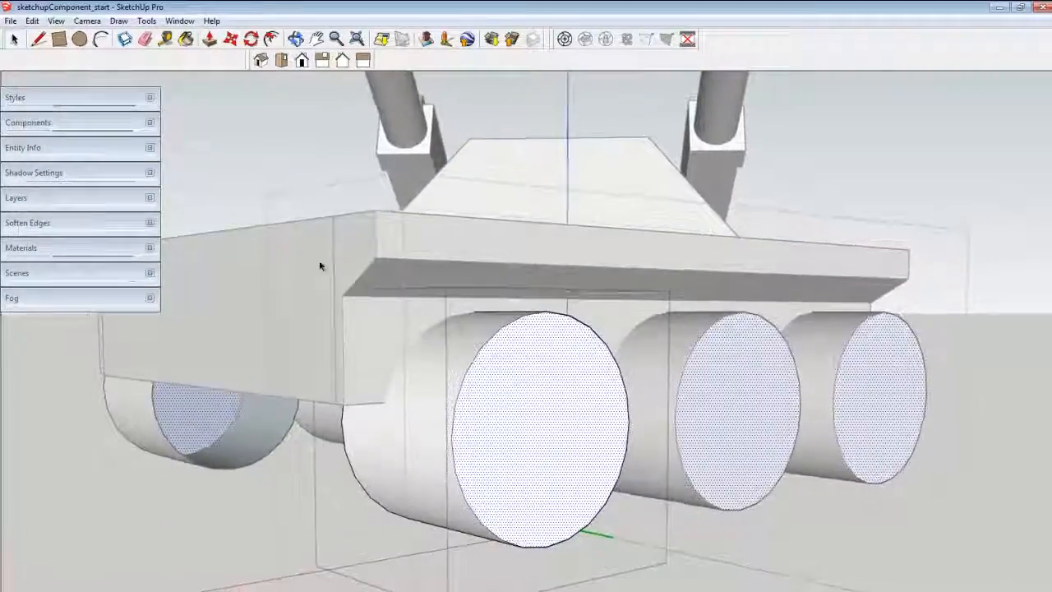
{"action": "key", "text": "f"}
{"action": "left_click", "coordinate": [578, 329]}
{"action": "left_click", "coordinate": [575, 333]}
{"action": "key", "text": "m"}
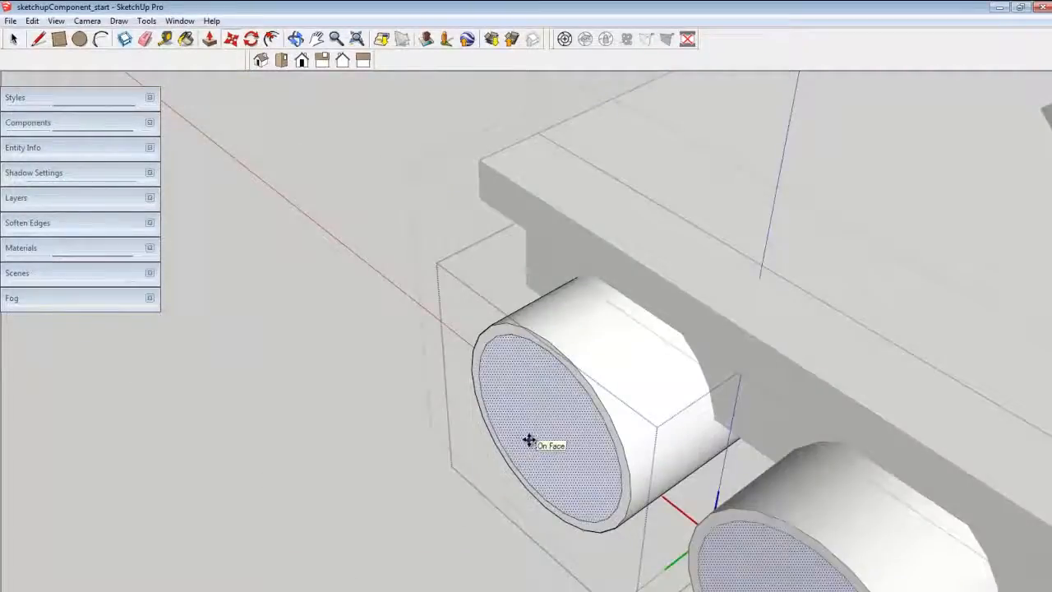
{"action": "left_click", "coordinate": [529, 440]}
{"action": "left_click", "coordinate": [511, 451]}
Offset the wheel's inset circular face inward again to form an inner ring.
{"action": "key", "text": "f"}
{"action": "left_click", "coordinate": [579, 441]}
{"action": "left_click", "coordinate": [574, 440]}
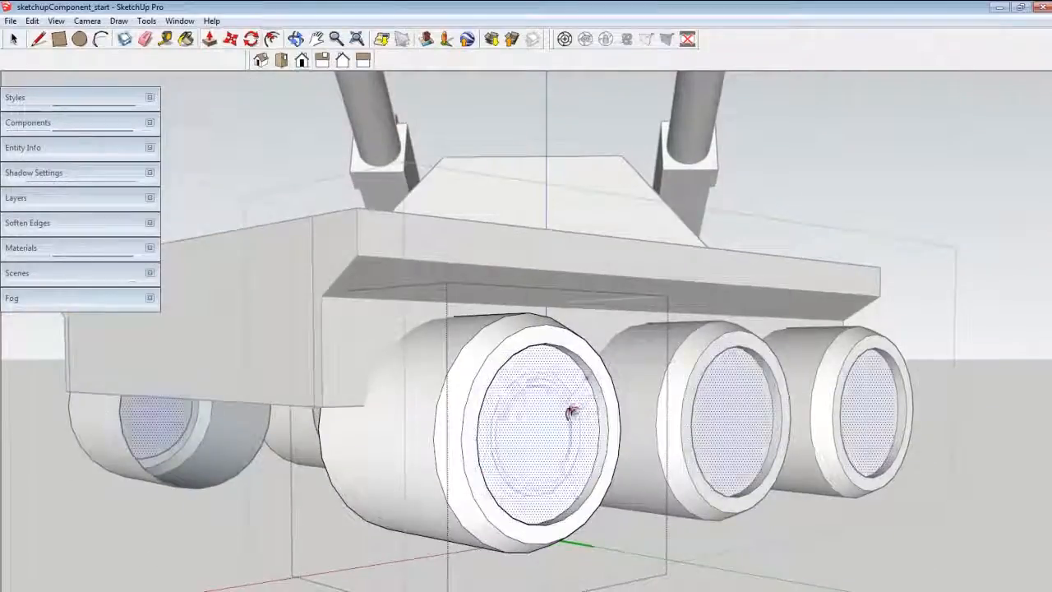